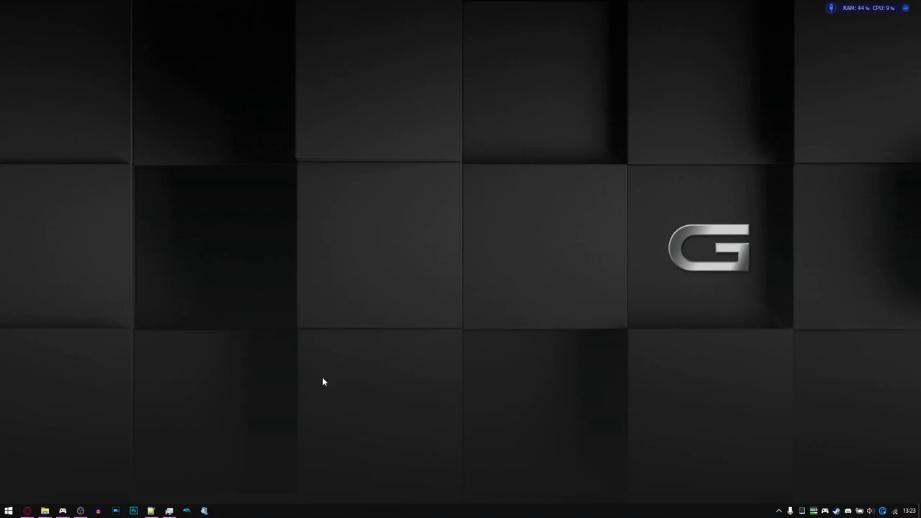
- Launch Yacc from the taskbar, set to compress Final Fantasy III.iso into Final Fantasy III.cso
left_click(205, 511)
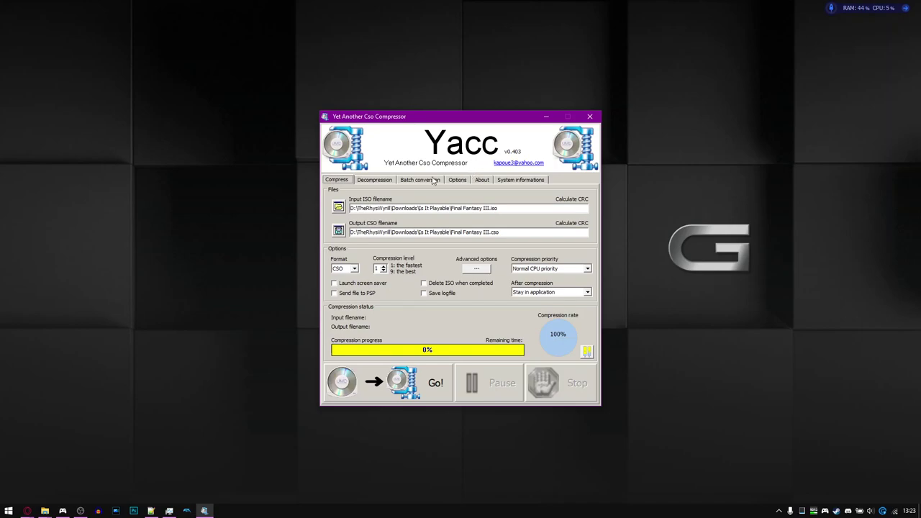
left_click(338, 208)
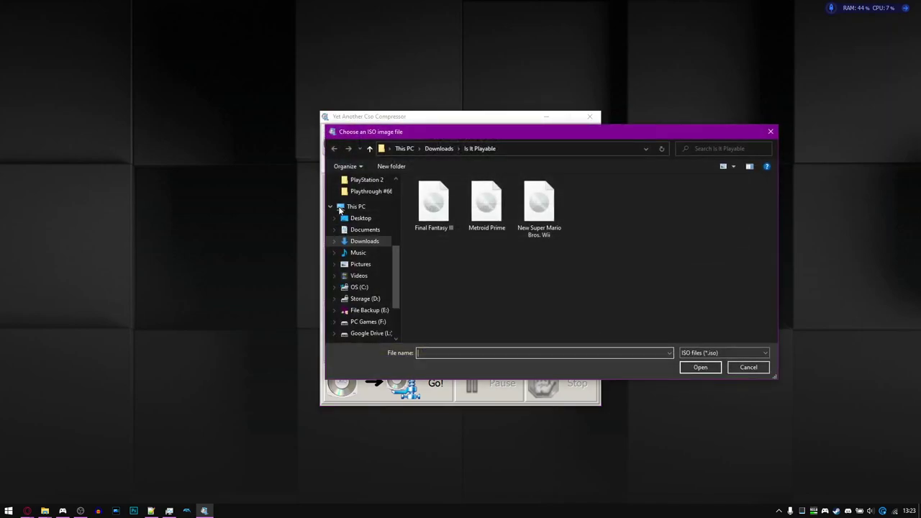
double_click(443, 209)
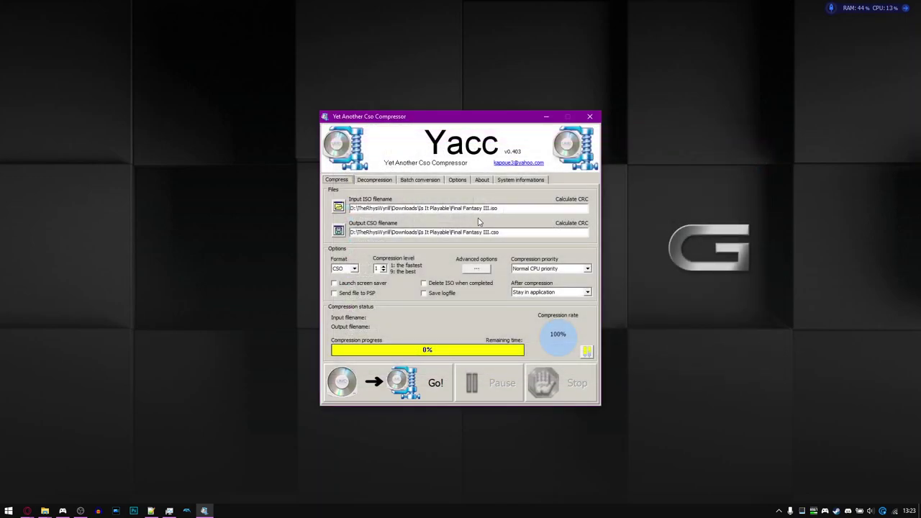
left_click(339, 231)
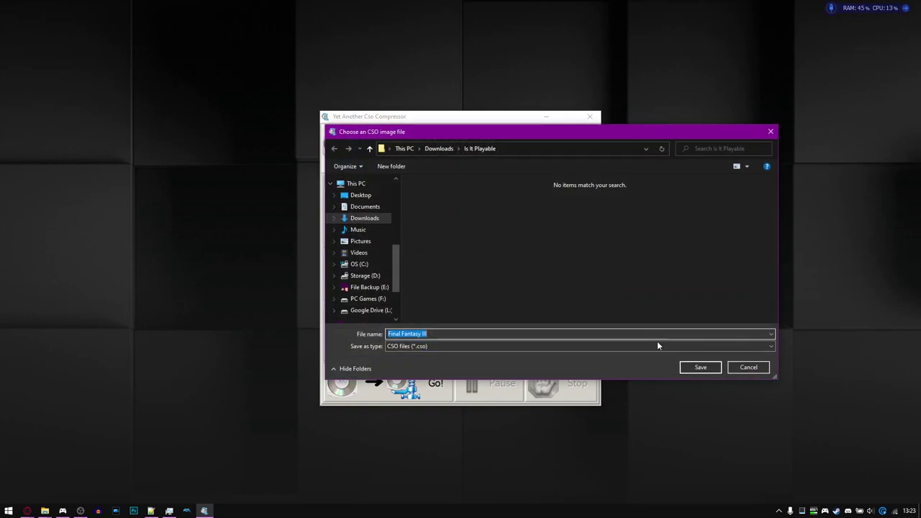
left_click(701, 367)
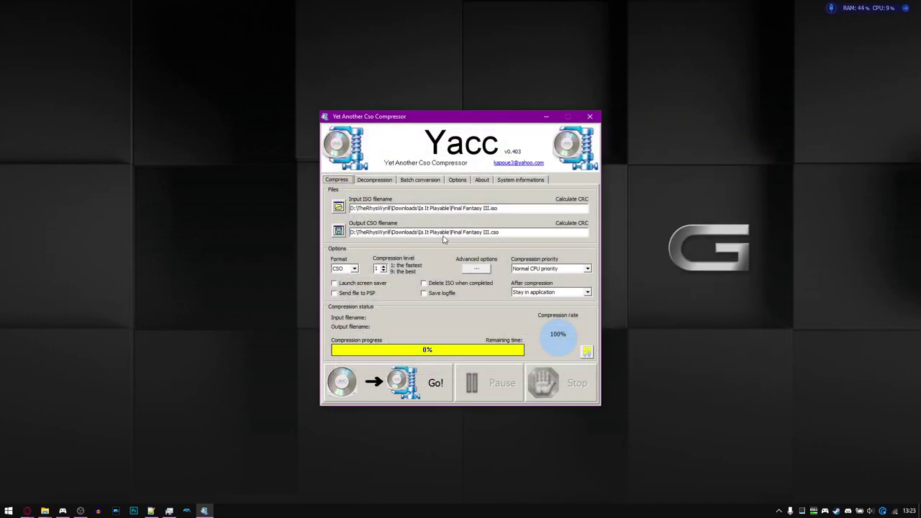
- Confirm the output format stays CSO and the compression level stays at 1
left_click(351, 269)
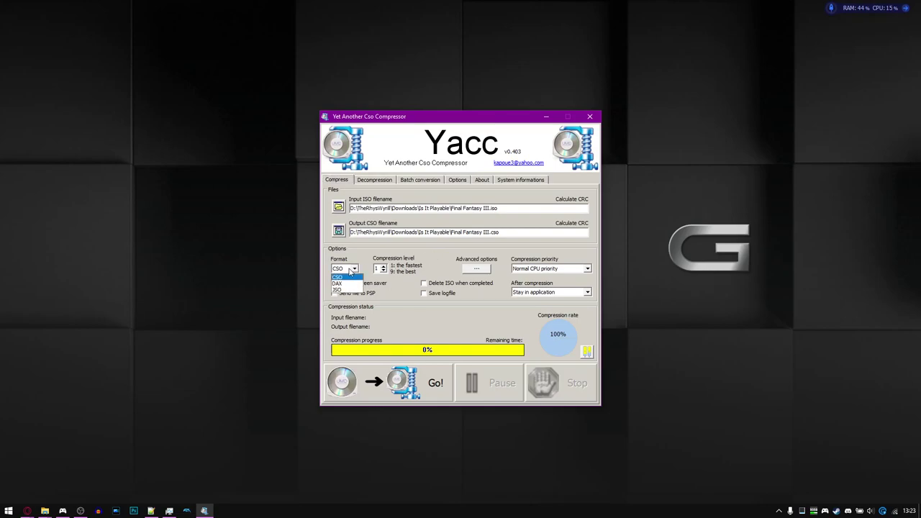
left_click(351, 269)
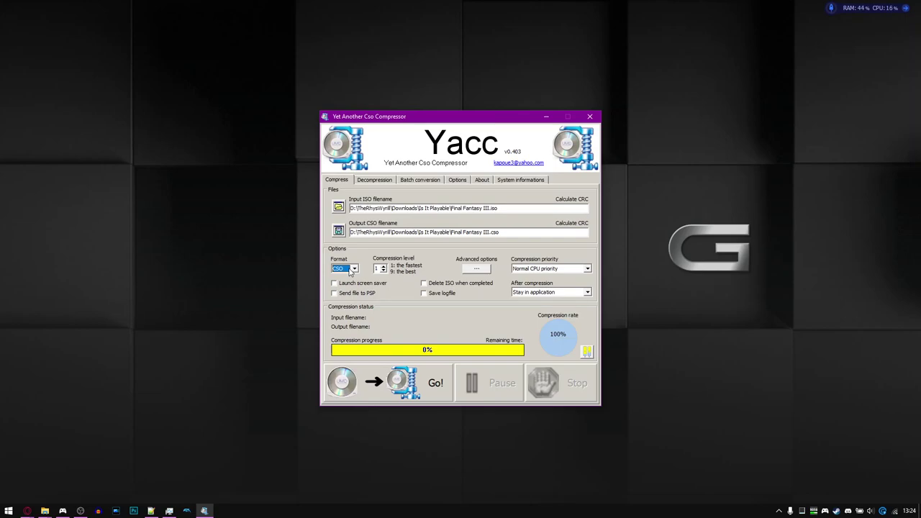
left_click(351, 269)
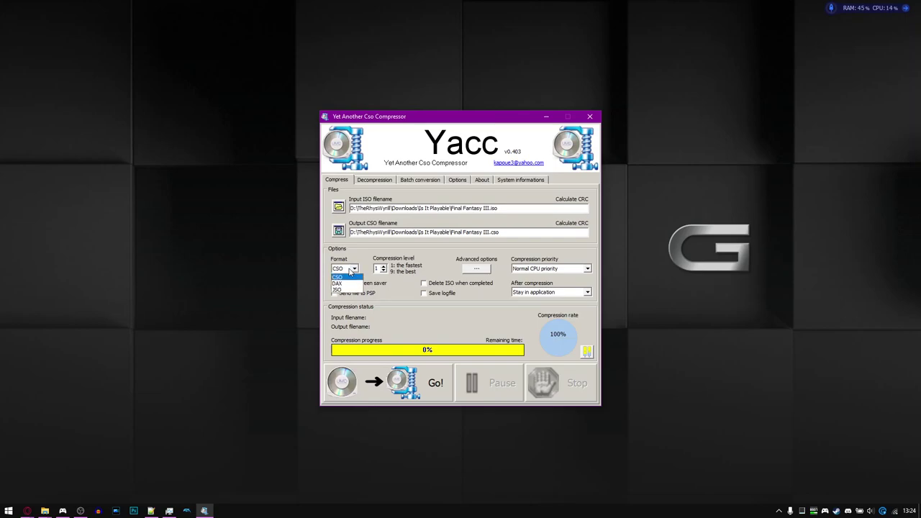
left_click(351, 269)
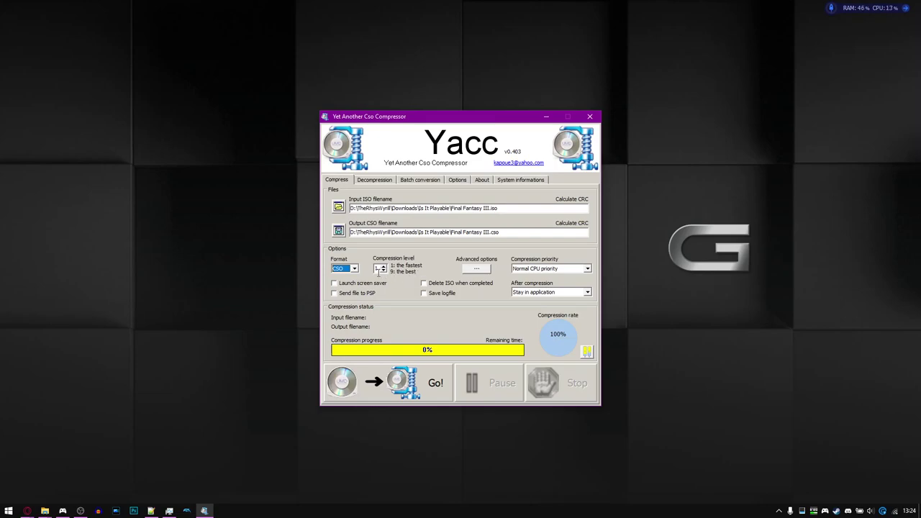
left_click(385, 271)
left_click(469, 270)
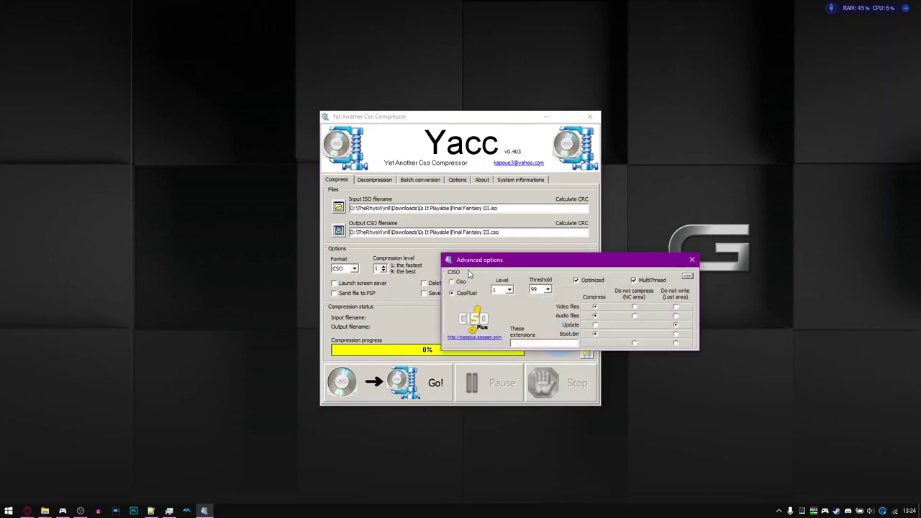
left_click_drag(497, 262, 451, 222)
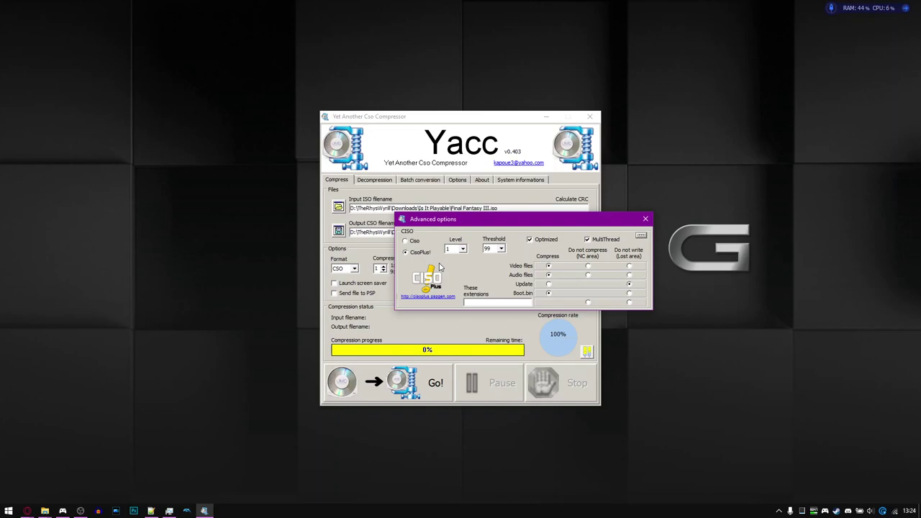
left_click(463, 249)
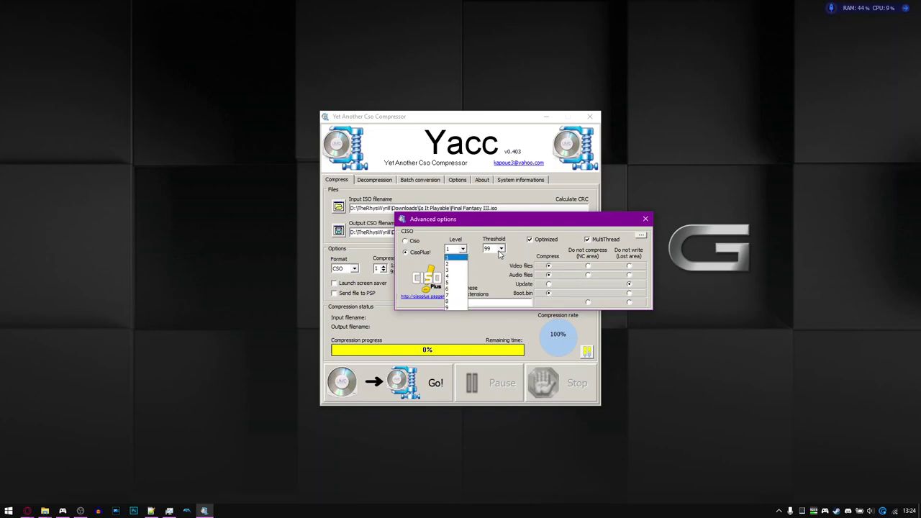
left_click(456, 259)
left_click(501, 248)
left_click(501, 253)
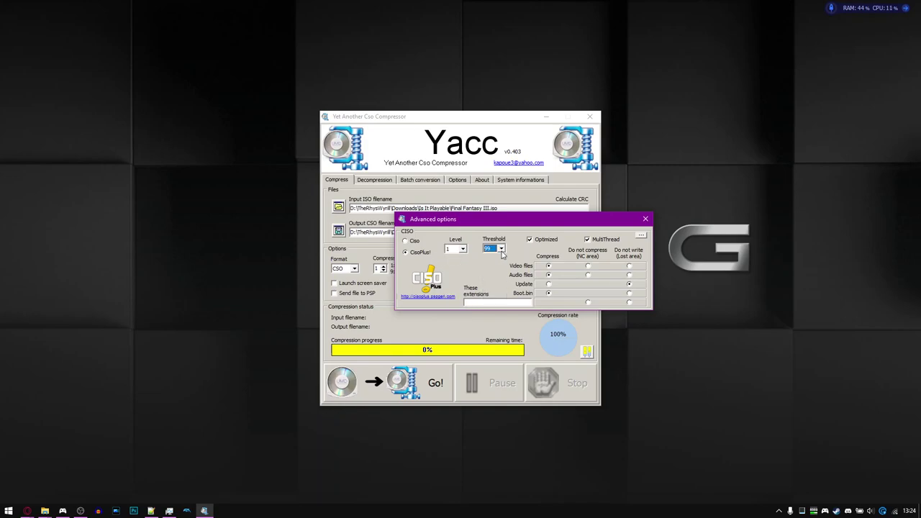
left_click(548, 293)
- Compress Final Fantasy III.iso at level 1 into a 255 MB CSO (43.6%) and dismiss the summary
left_click(645, 219)
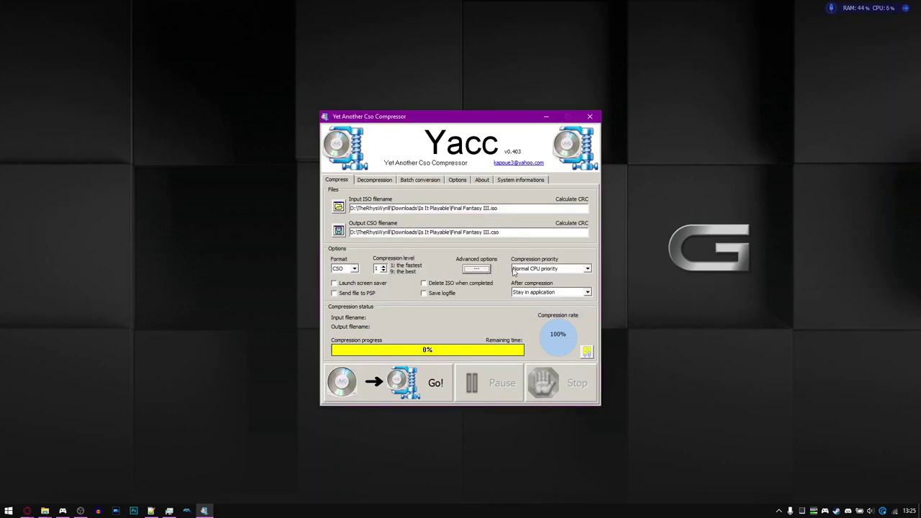
left_click(395, 380)
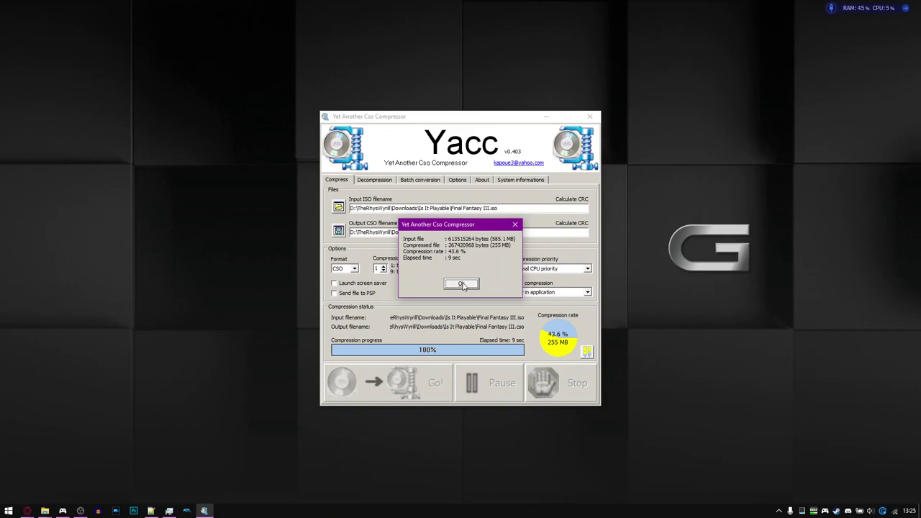
left_click(461, 284)
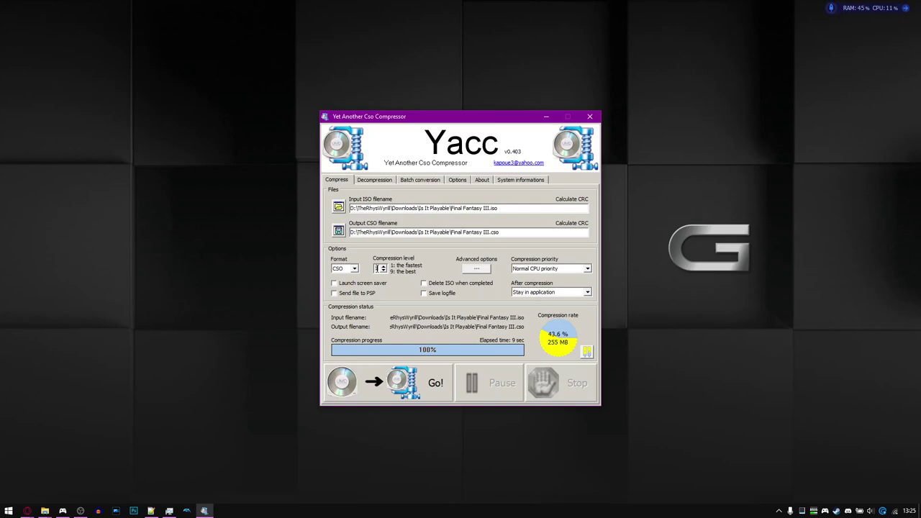
- Set the advanced compression level to 9
left_click(475, 270)
left_click(505, 289)
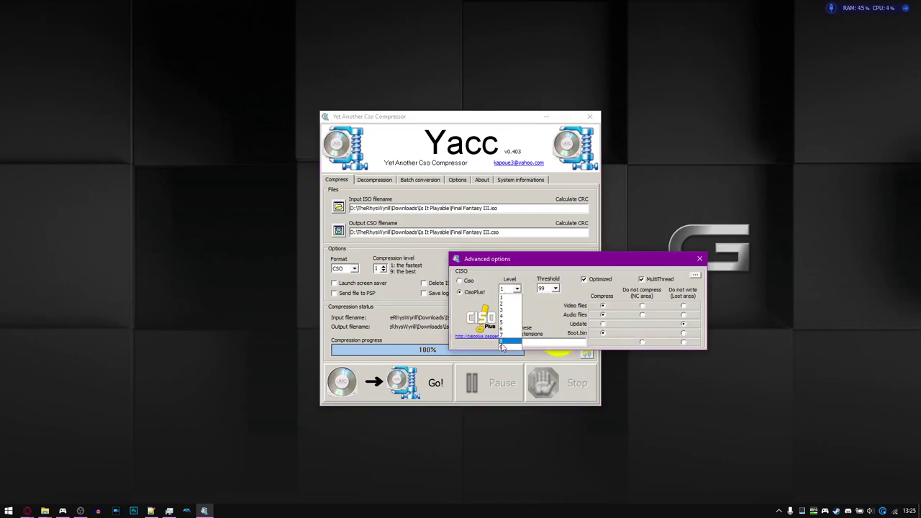
left_click(504, 346)
left_click(699, 258)
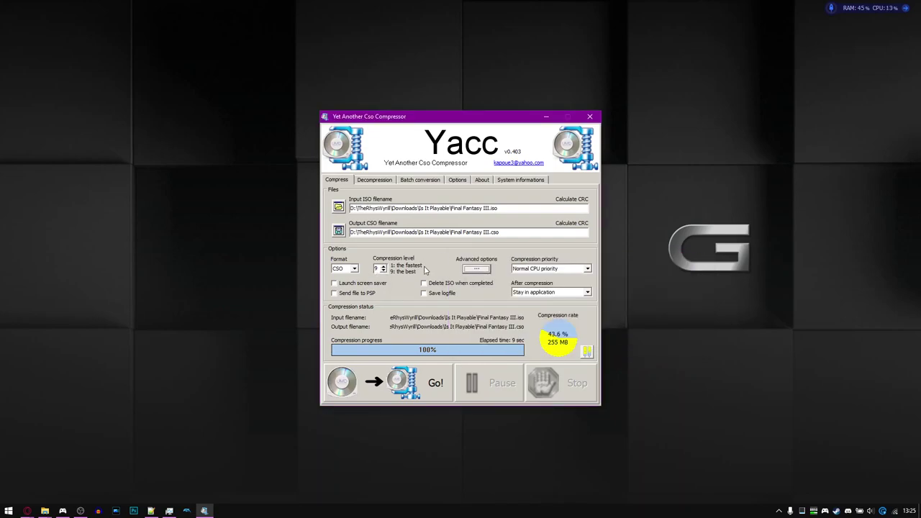
- Rename the output to Final Fantasy III 9.cso and run the level 9 compression
left_click(489, 233)
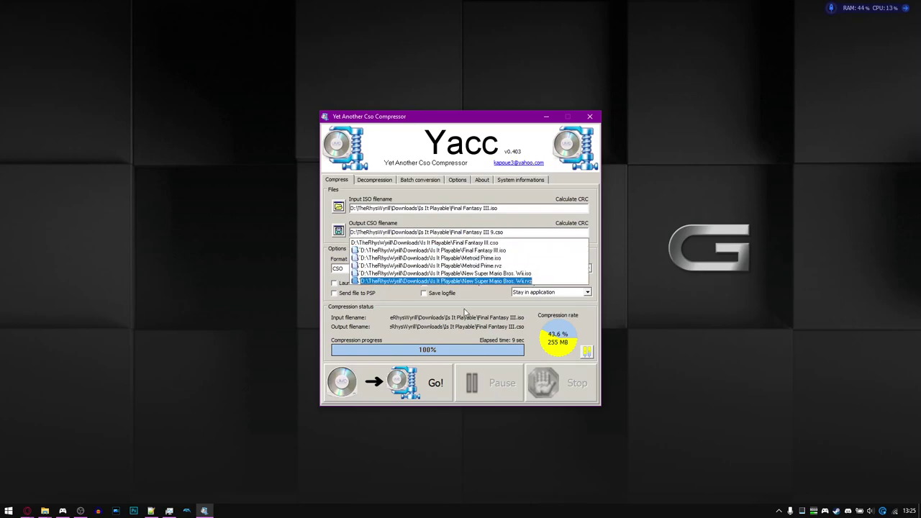
type("9")
left_click(394, 383)
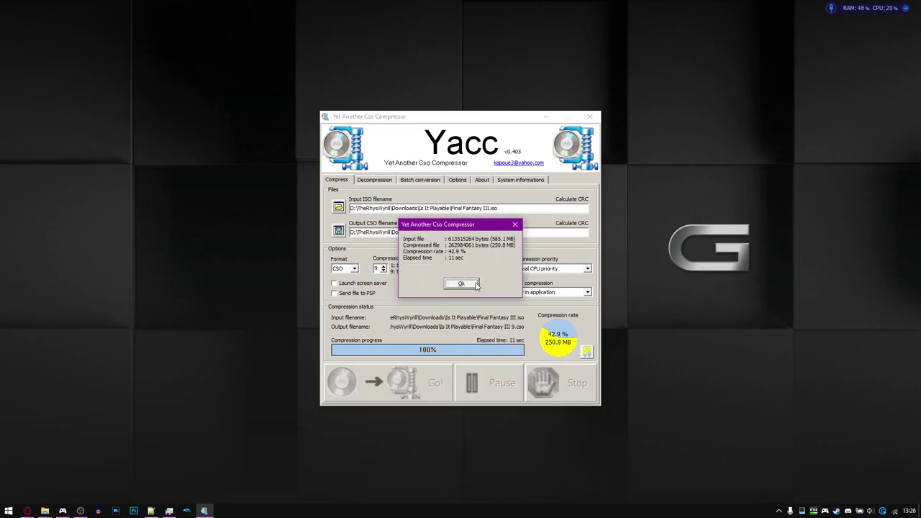
- Dismiss the level 9 summary, leaving the 250.8 MB, 42.9% result displayed
left_click(461, 284)
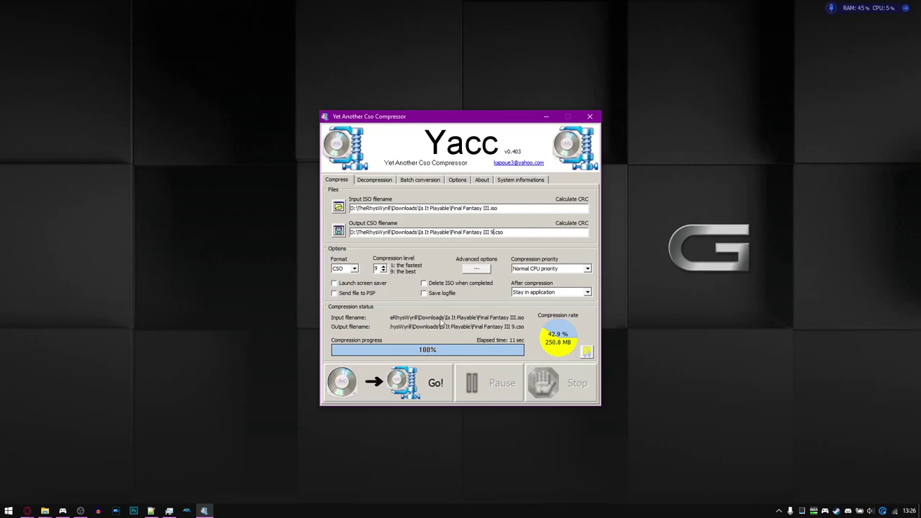
- Switch to the Batch conversion tab and briefly check its advanced compression options
left_click(424, 182)
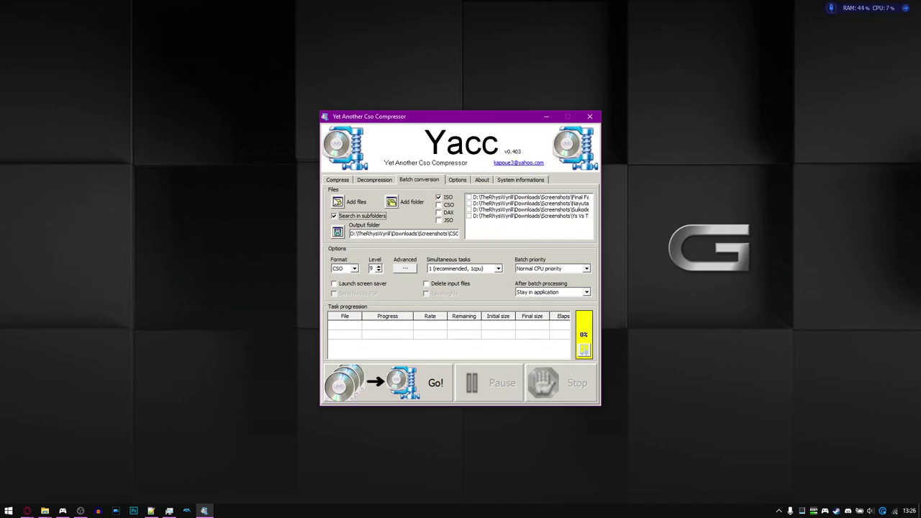
left_click(405, 268)
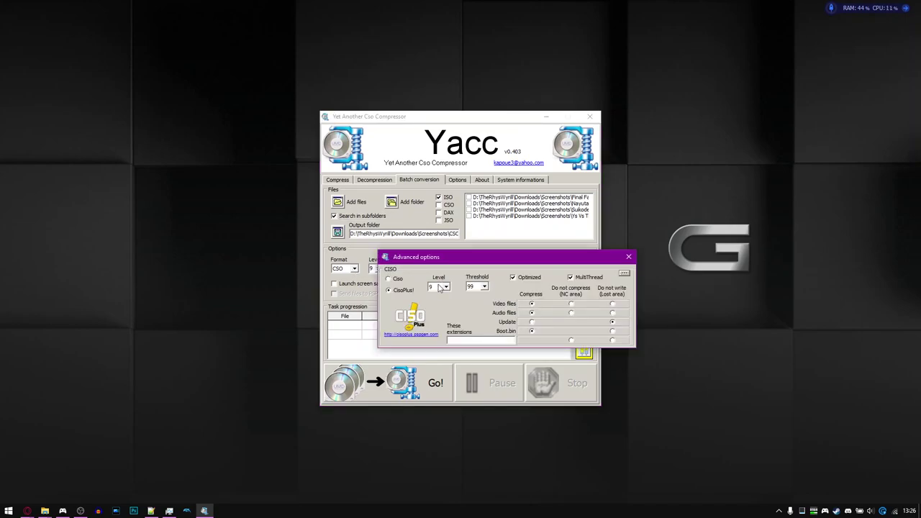
left_click(628, 256)
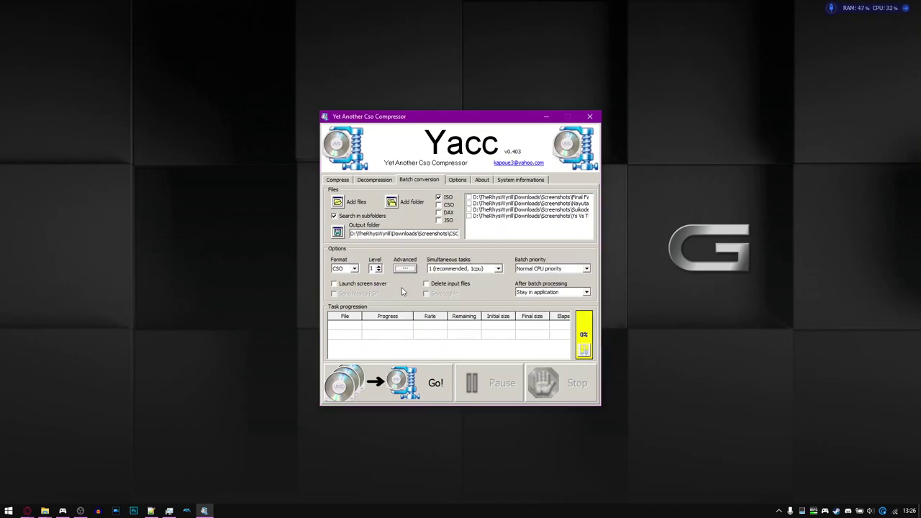